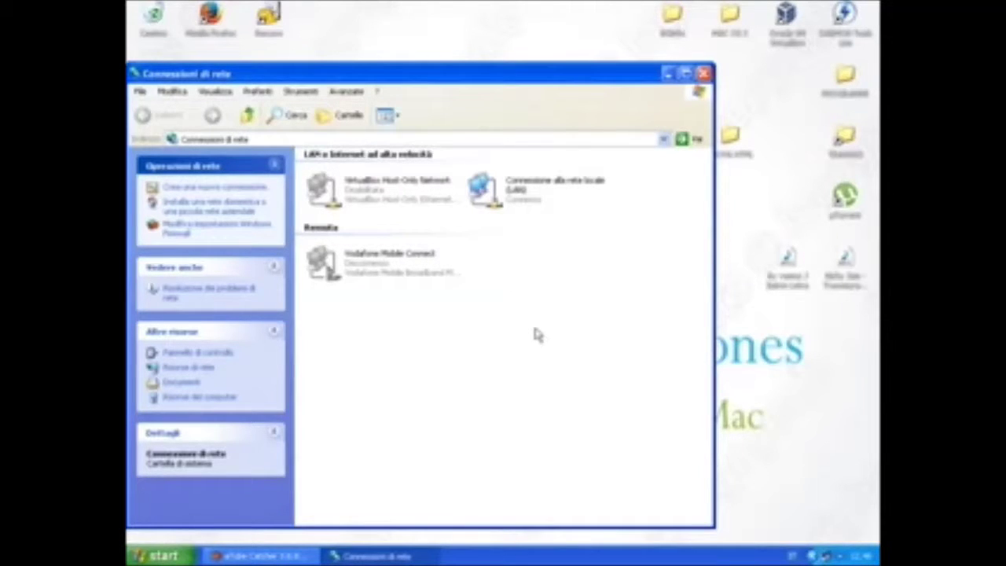
- Open the Internet Protocol (TCP/IP) properties of the local area connection (LAN)
{"action": "left_click_drag", "start_coordinate": [466, 79], "coordinate": [537, 77]}
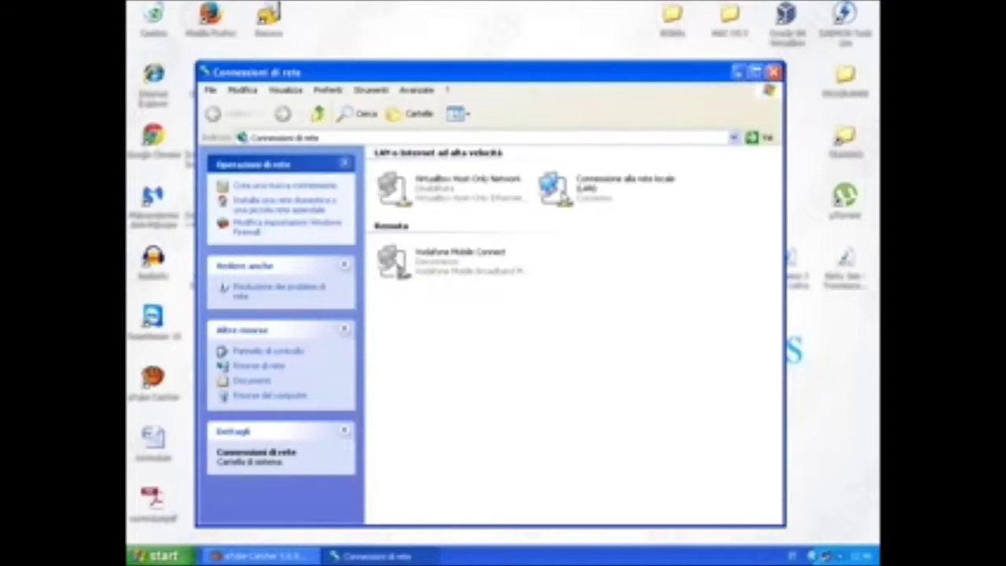
{"action": "left_click", "coordinate": [554, 188]}
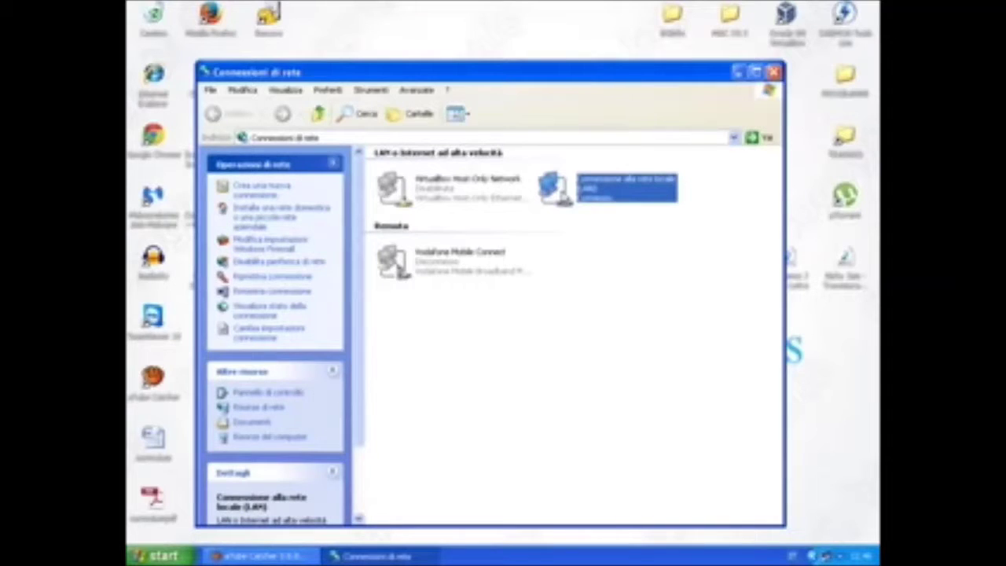
{"action": "right_click", "coordinate": [561, 189]}
{"action": "left_click", "coordinate": [579, 309]}
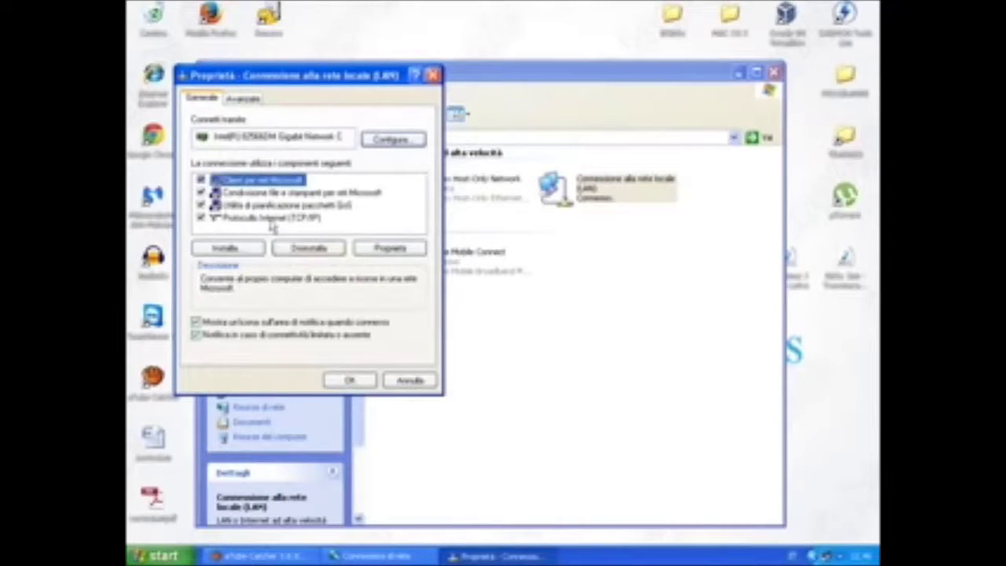
{"action": "double_click", "coordinate": [271, 219]}
{"action": "left_click_drag", "start_coordinate": [340, 138], "coordinate": [457, 134]}
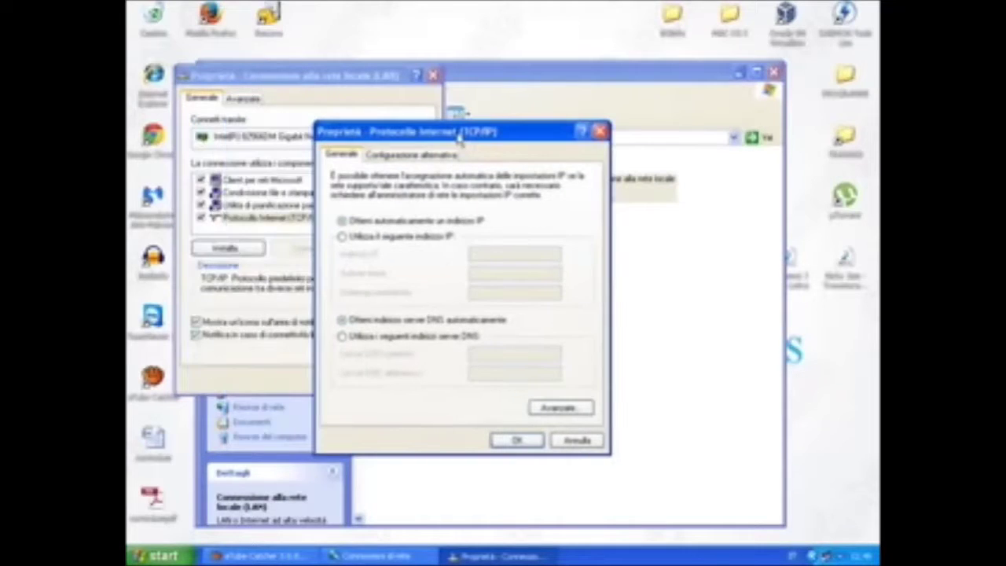
{"action": "left_click", "coordinate": [343, 236]}
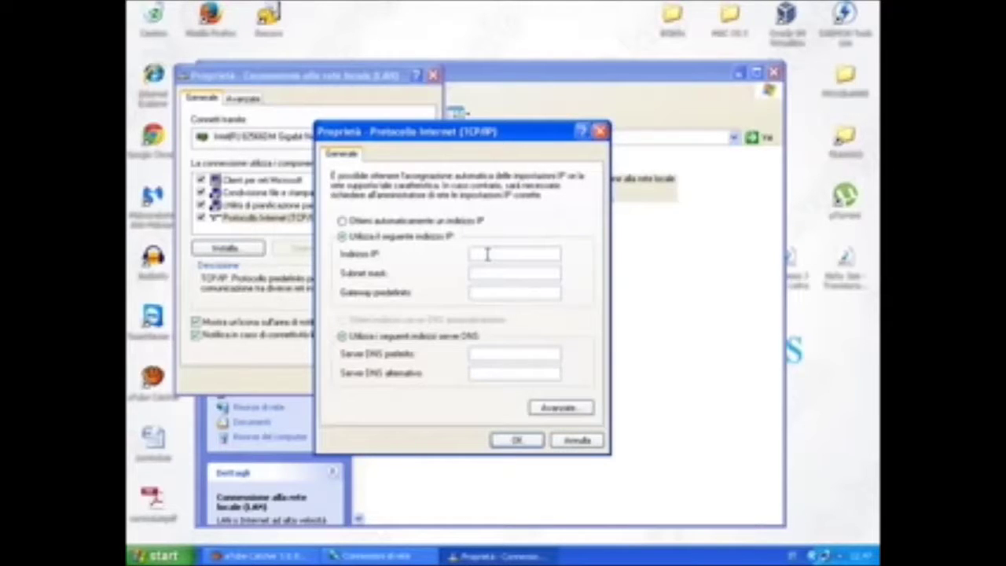
{"action": "left_click", "coordinate": [364, 228]}
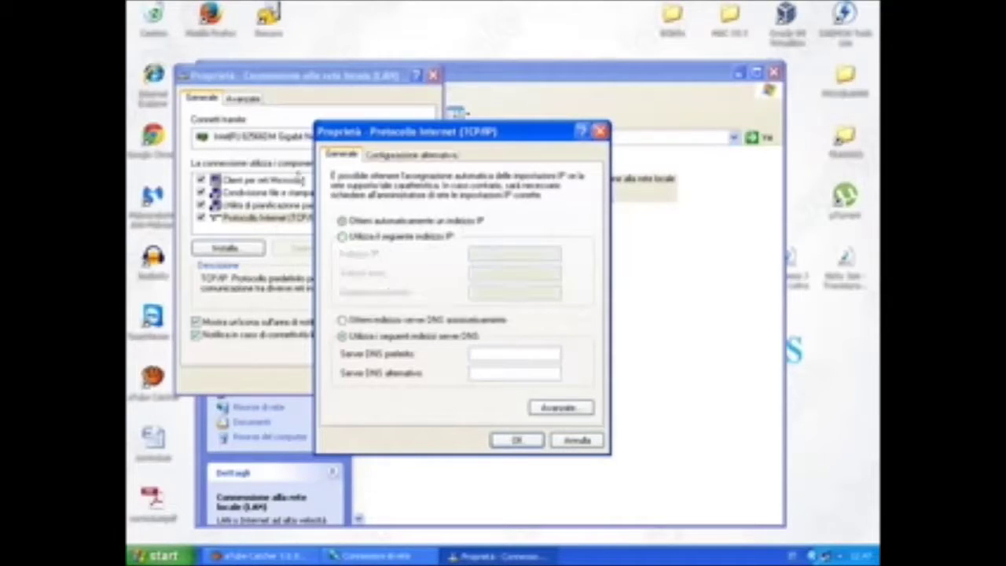
{"action": "left_click", "coordinate": [371, 320]}
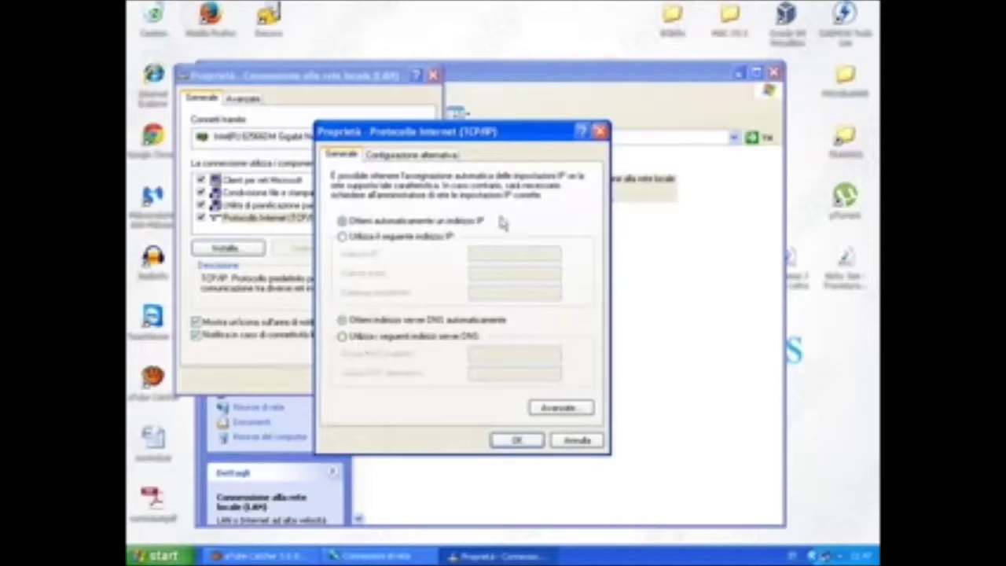
- Assign the static IP address 192.168.1.124 with subnet mask 255.255.255.0 and default gateway 192.168.1.1
{"action": "left_click", "coordinate": [378, 237]}
{"action": "left_click", "coordinate": [479, 254]}
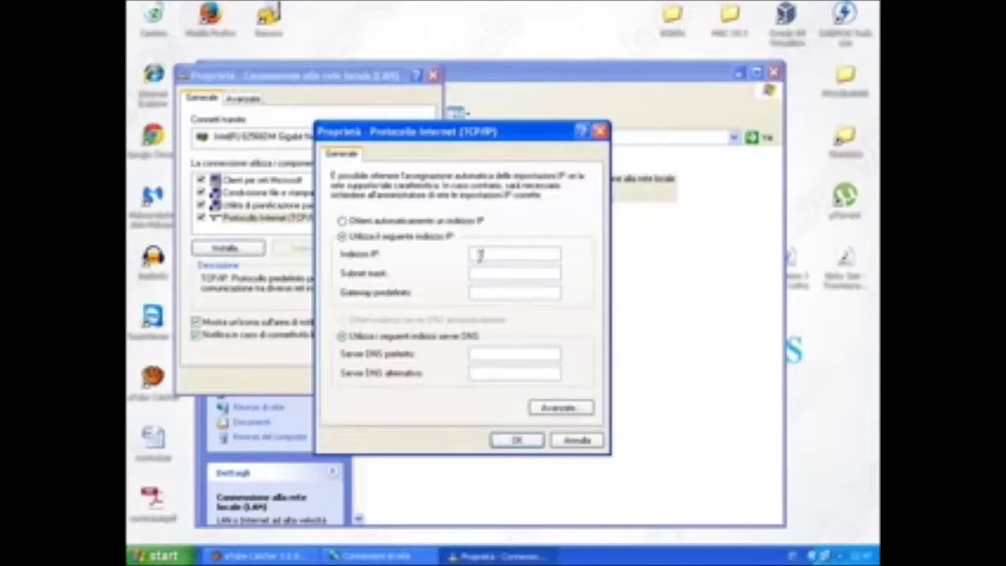
{"action": "left_click", "coordinate": [475, 292]}
{"action": "type", "text": "192.168.1.1"}
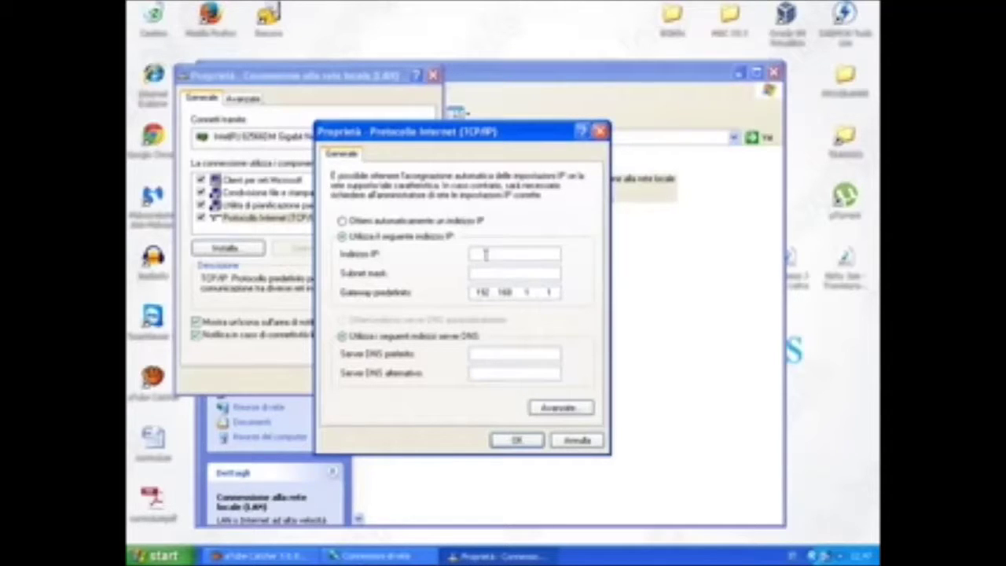
{"action": "type", "text": "192 . 168 . 1 . 124"}
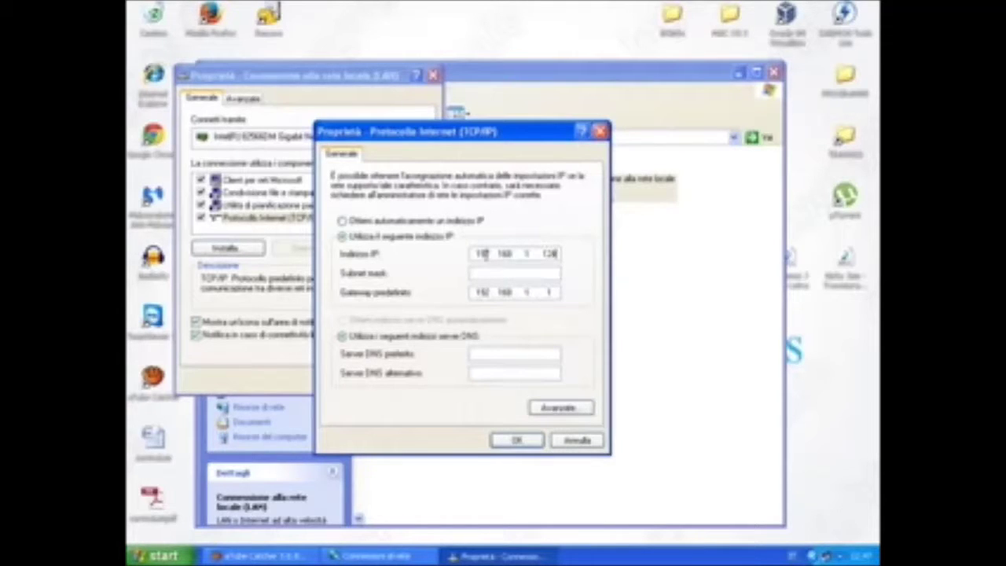
{"action": "left_click", "coordinate": [483, 275]}
{"action": "double_click", "coordinate": [480, 273]}
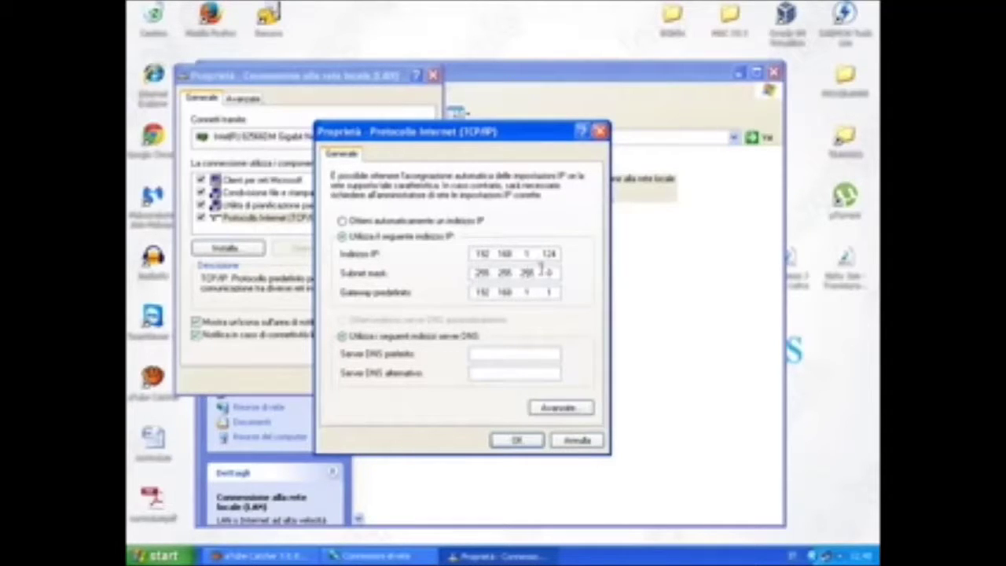
- Set the preferred DNS server to 8.8.8.8 and the alternate to 4.4.4.4, apply the connection settings and minimize the network connections window
{"action": "left_click", "coordinate": [480, 353]}
{"action": "type", "text": "8.8.8.8"}
{"action": "left_click", "coordinate": [481, 373]}
{"action": "type", "text": "4.4.4.4"}
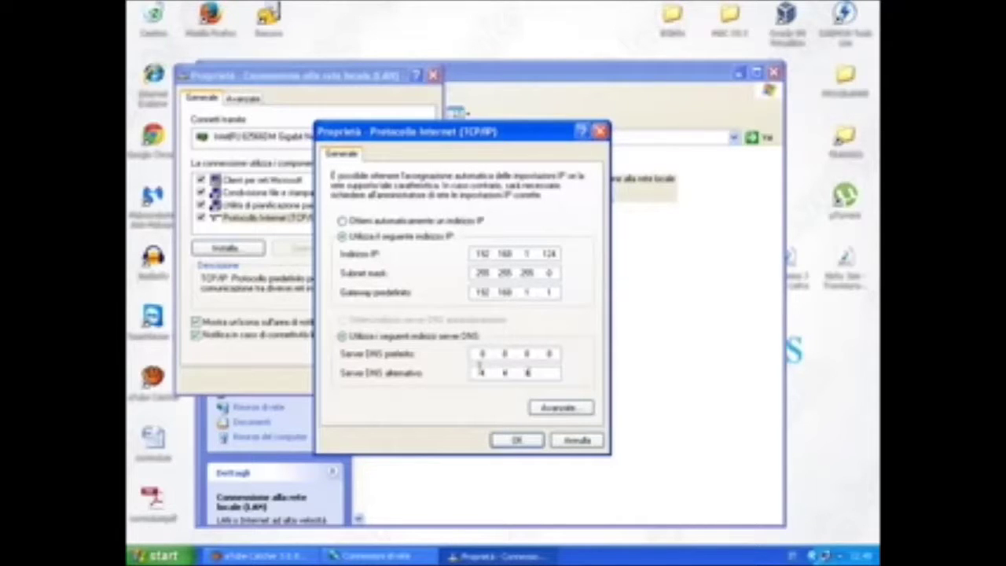
{"action": "left_click", "coordinate": [515, 440]}
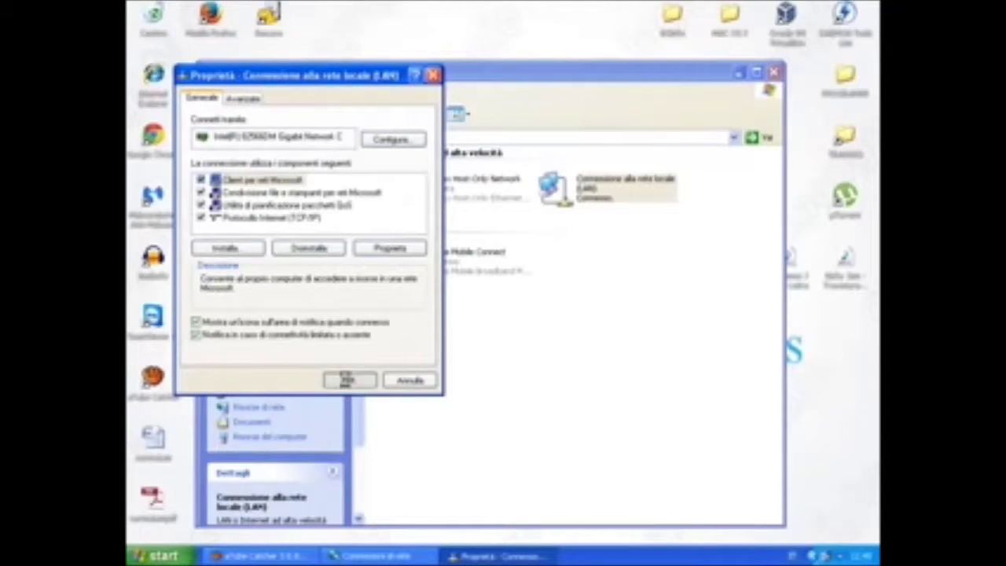
{"action": "left_click", "coordinate": [347, 380]}
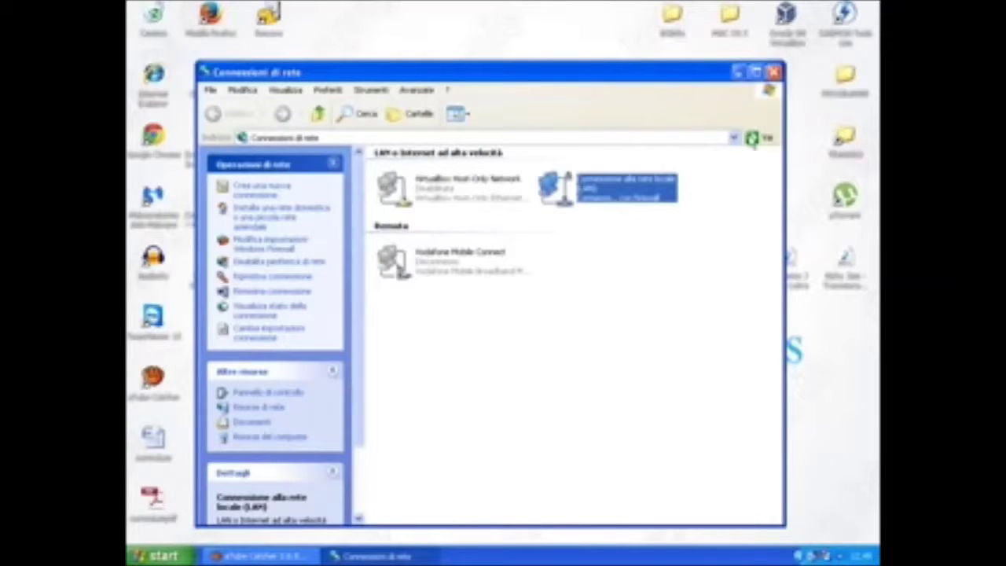
{"action": "left_click", "coordinate": [737, 71]}
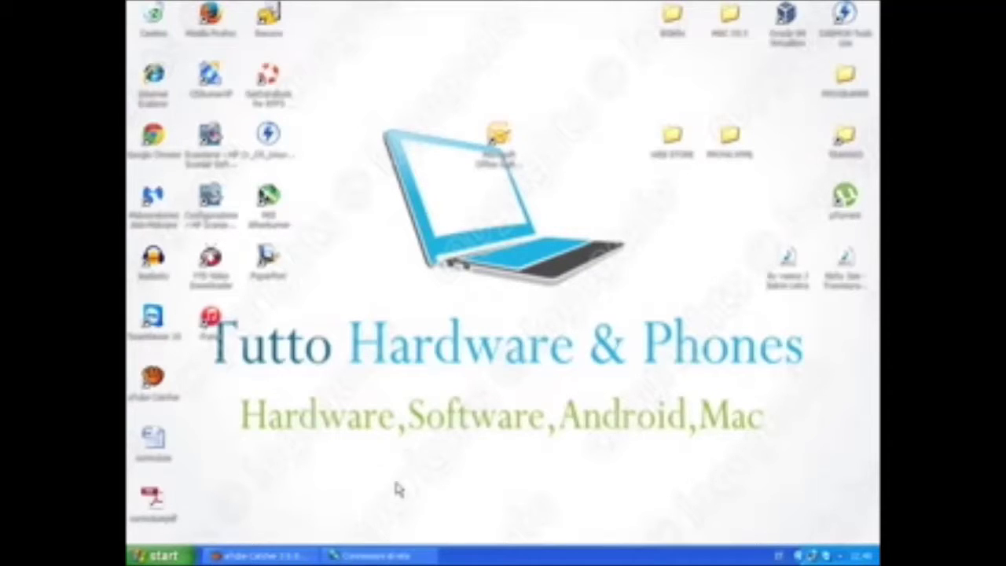
- Open a command prompt by running cmd
{"action": "left_click", "coordinate": [159, 556]}
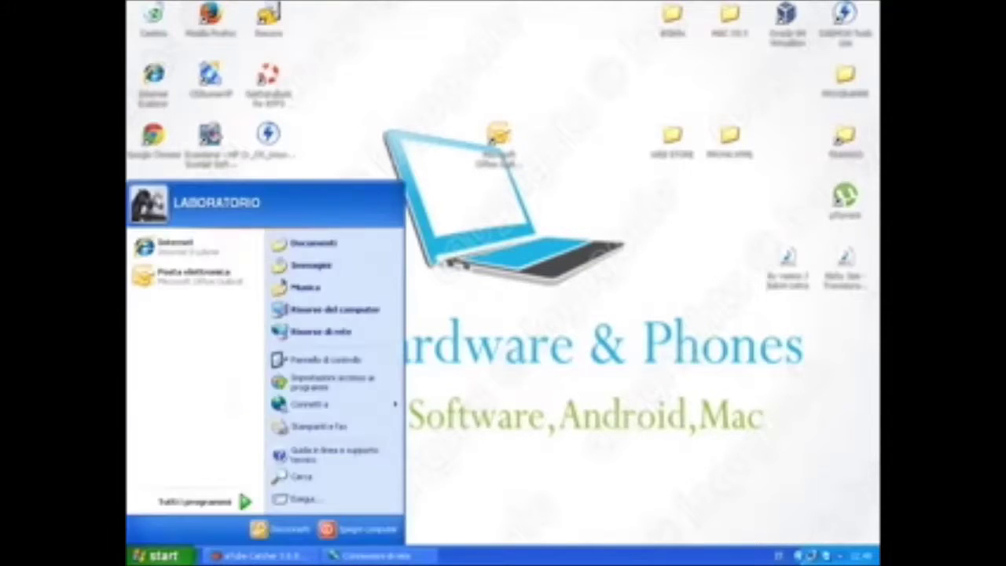
{"action": "left_click", "coordinate": [302, 477]}
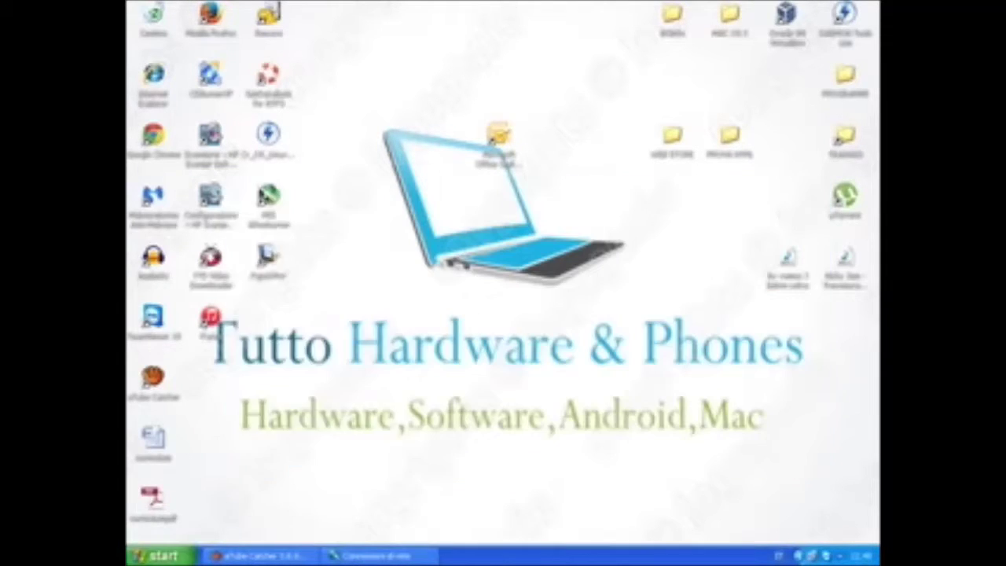
{"action": "left_click", "coordinate": [160, 556]}
{"action": "left_click", "coordinate": [345, 498]}
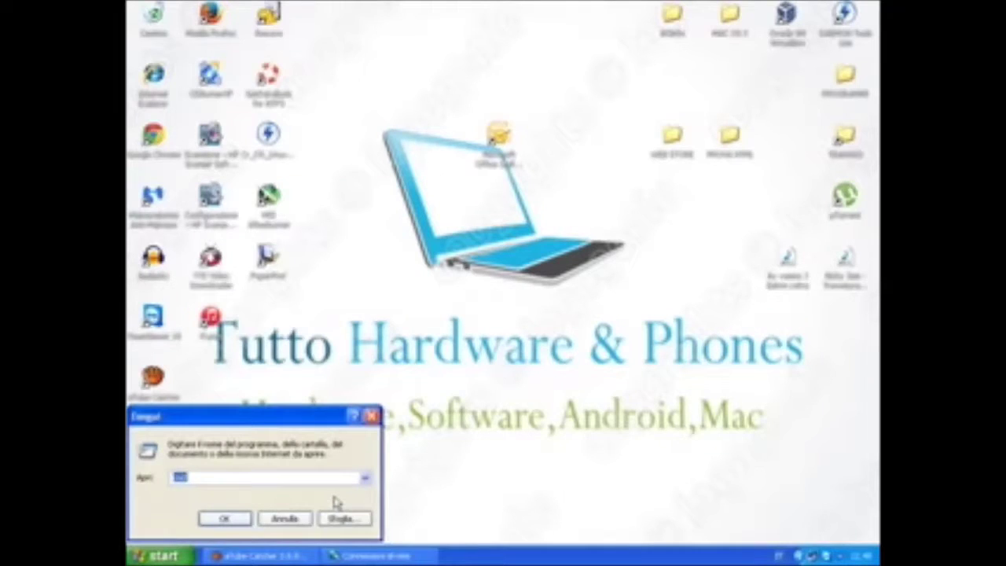
{"action": "type", "text": "cmd"}
{"action": "key", "text": "Return"}
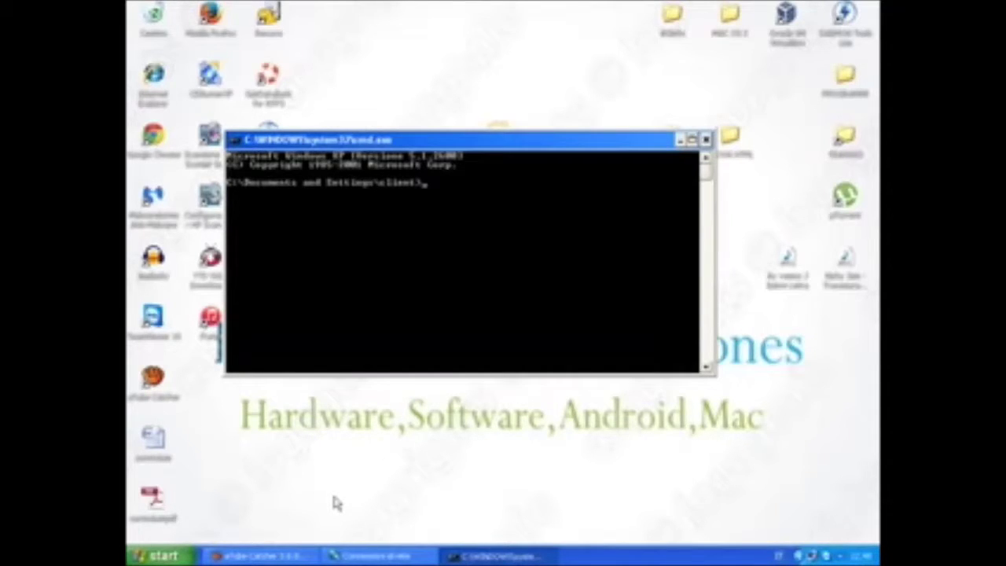
{"action": "left_click", "coordinate": [161, 555]}
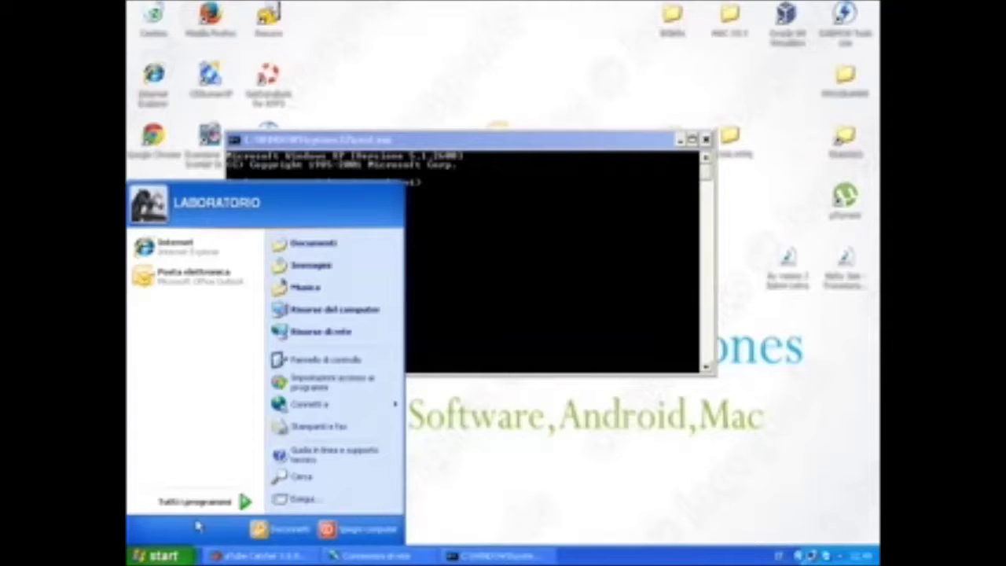
{"action": "right_click", "coordinate": [178, 283]}
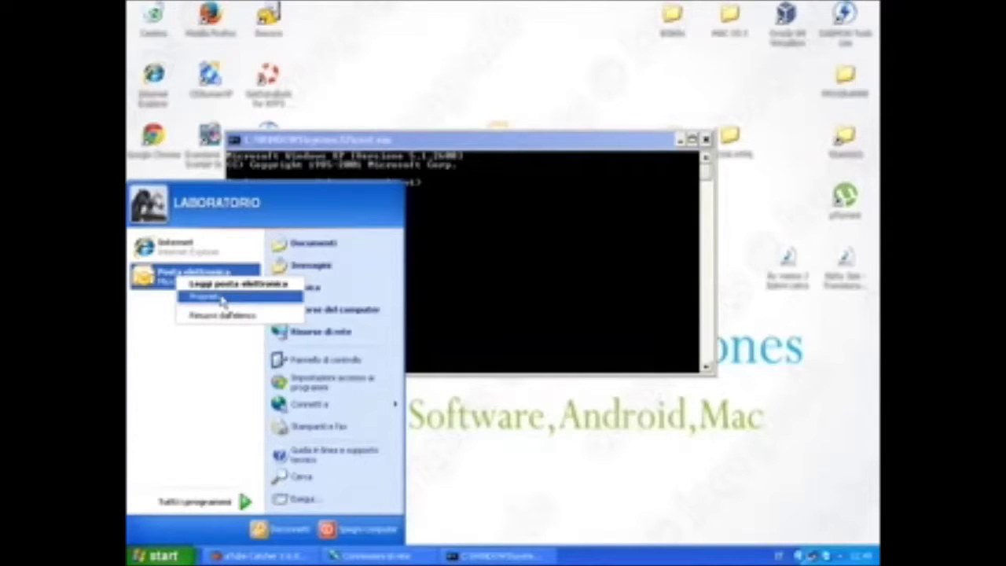
{"action": "left_click", "coordinate": [460, 140]}
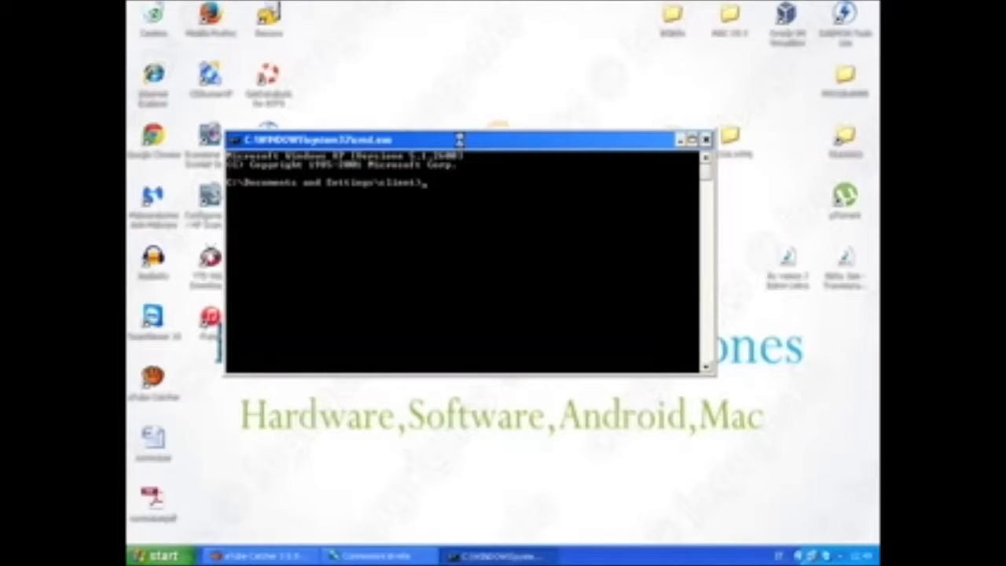
- Run netsh winsock reset and netsh int ip reset in the command prompt
{"action": "type", "text": "netsh winsock"}
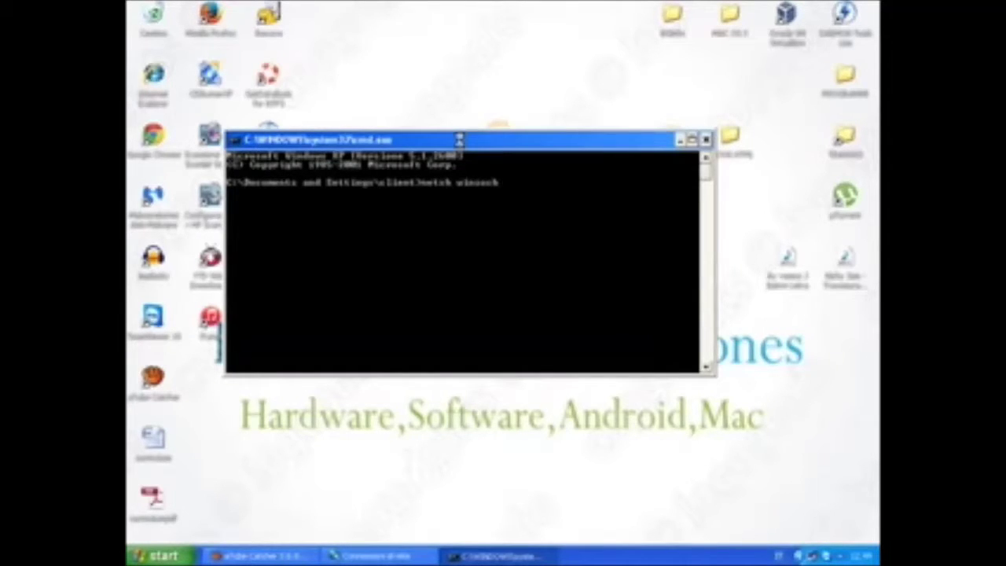
{"action": "type", "text": " reset"}
{"action": "key", "text": "Return"}
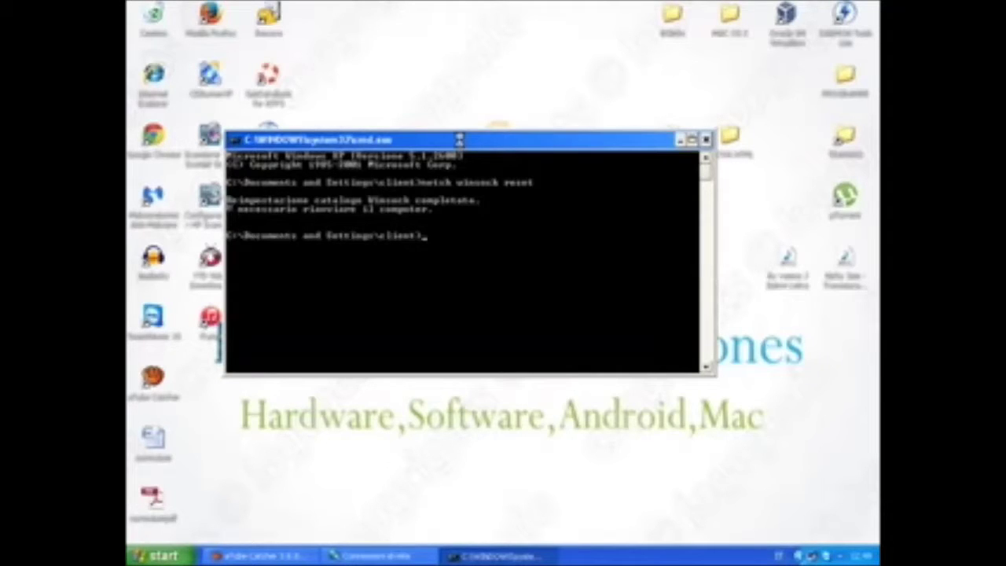
{"action": "type", "text": "netsh int ip reset"}
{"action": "key", "text": "Return"}
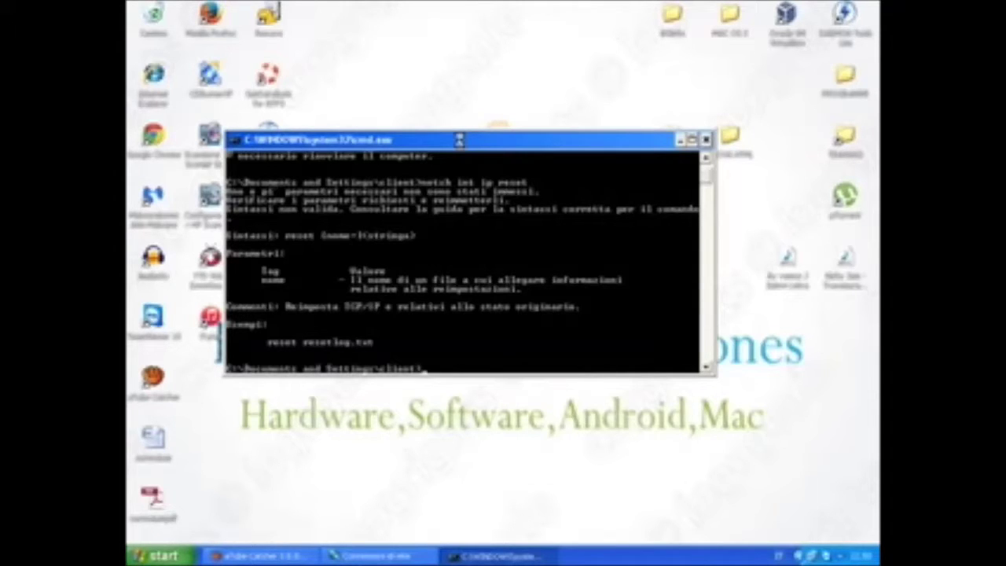
- Try to reset the firewall with netsh advfirewall reset, and close the command prompt with exit
{"action": "type", "text": "netsh advfir"}
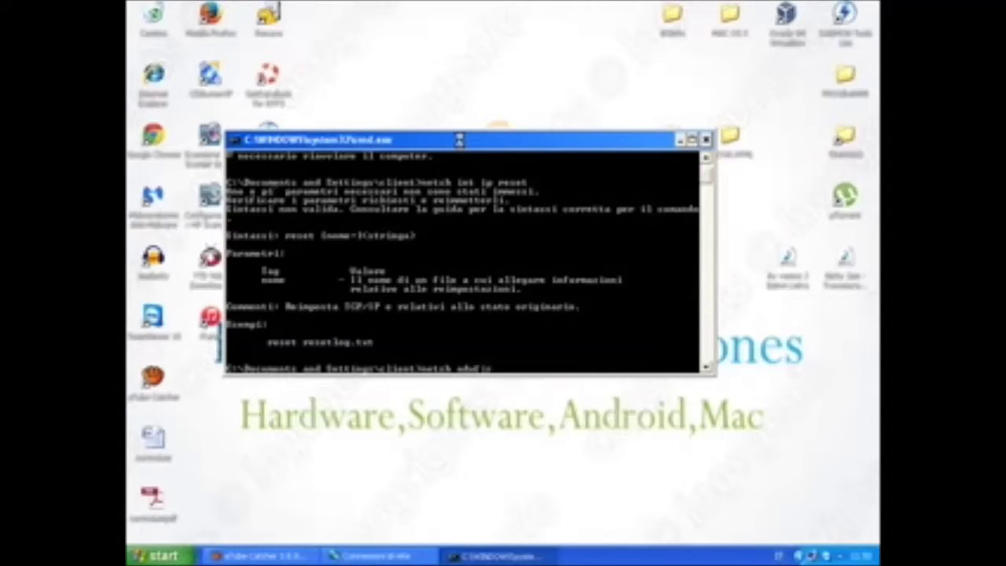
{"action": "type", "text": "ewall reset"}
{"action": "key", "text": "Return"}
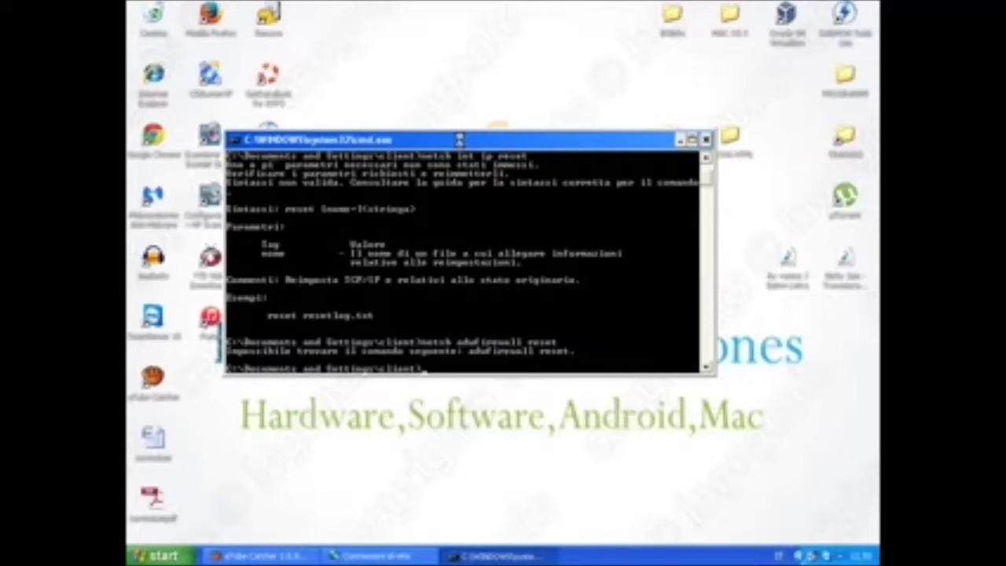
{"action": "type", "text": "exit"}
{"action": "key", "text": "Return"}
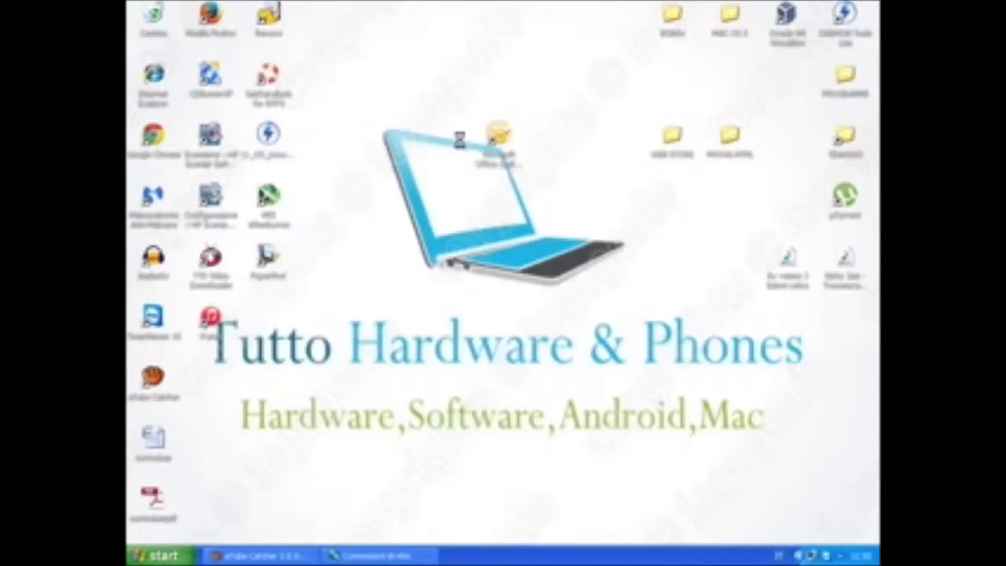
{"action": "left_click", "coordinate": [186, 556]}
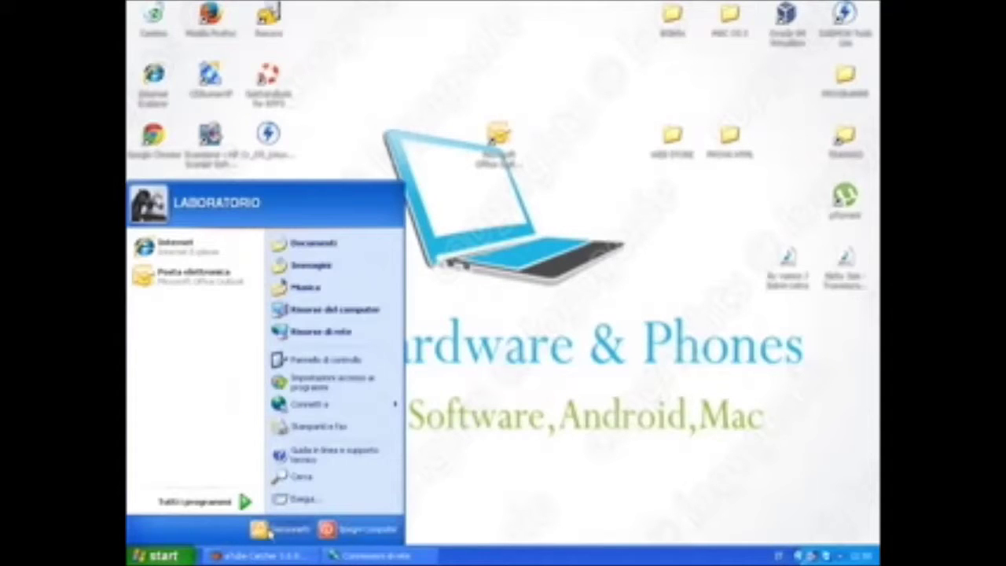
{"action": "left_click", "coordinate": [354, 529]}
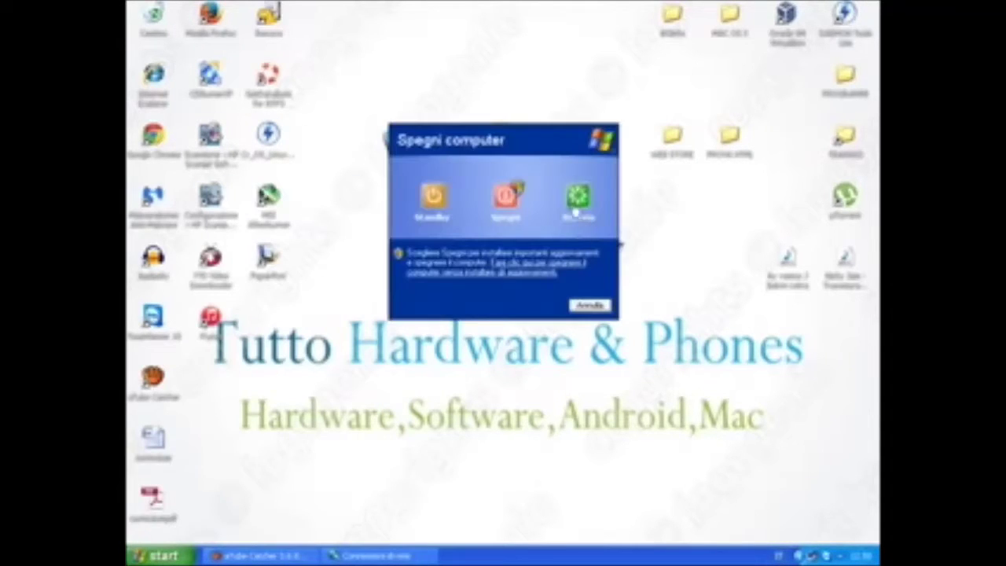
{"action": "left_click", "coordinate": [589, 306]}
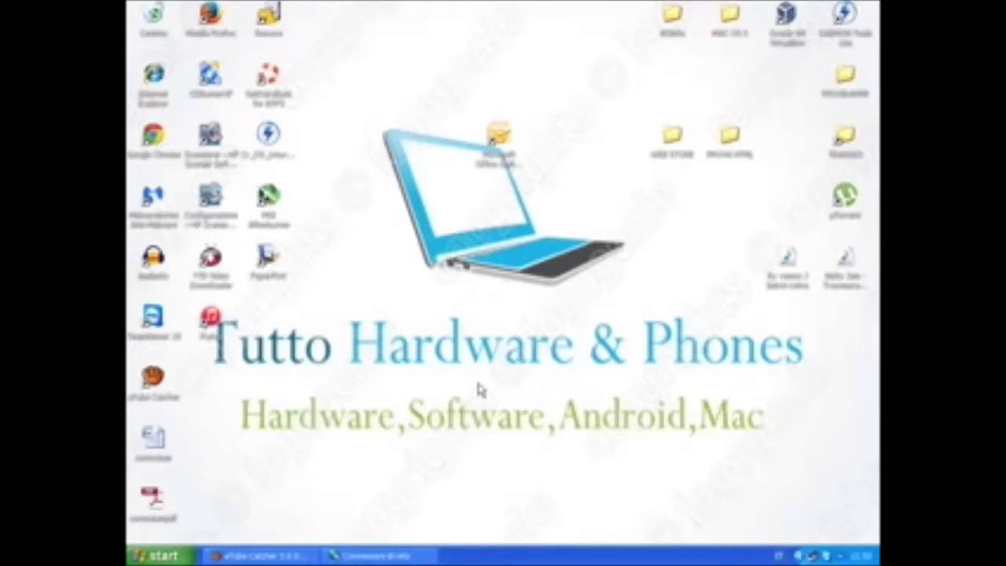
{"action": "left_click", "coordinate": [162, 139]}
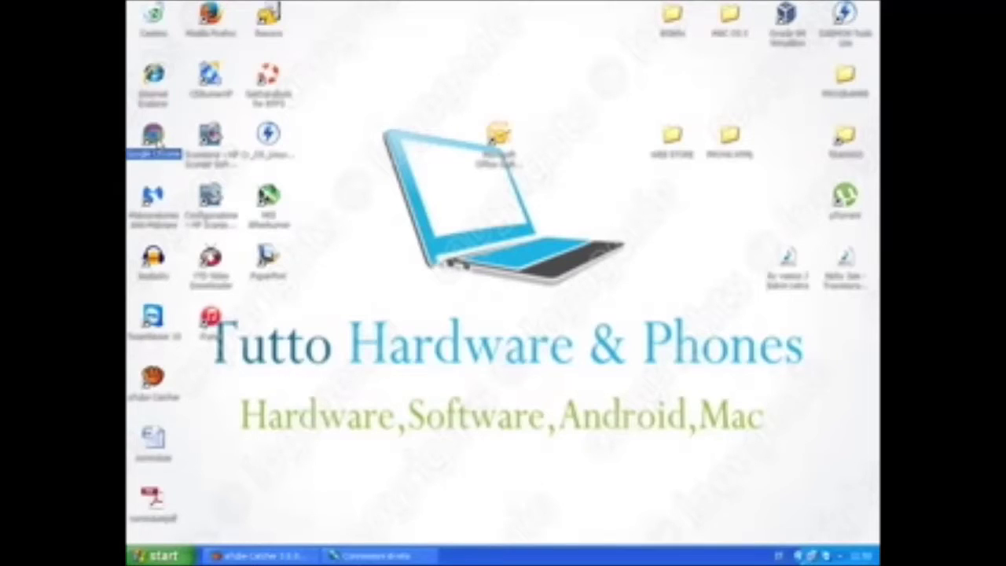
{"action": "double_click", "coordinate": [157, 139]}
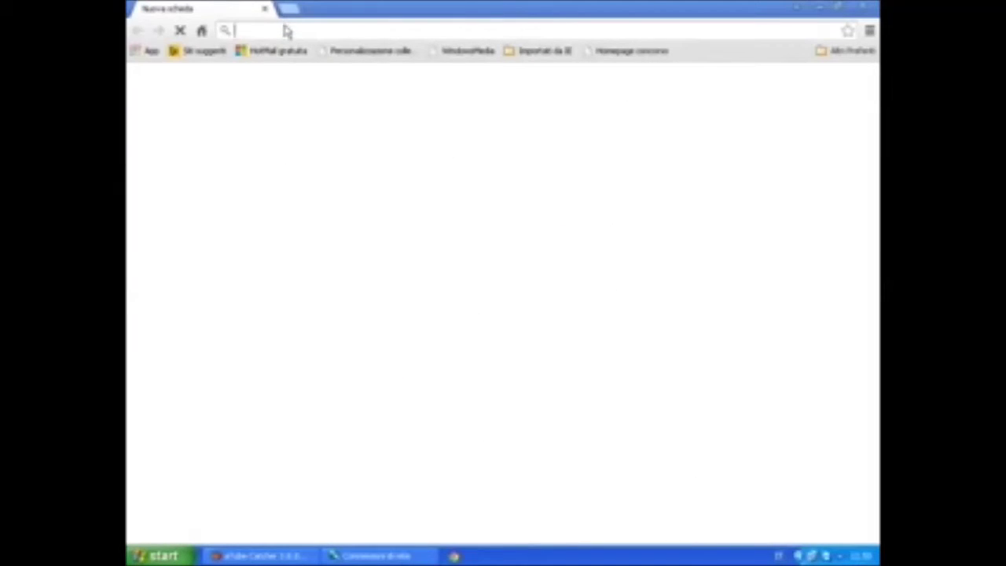
{"action": "type", "text": "www.google.it"}
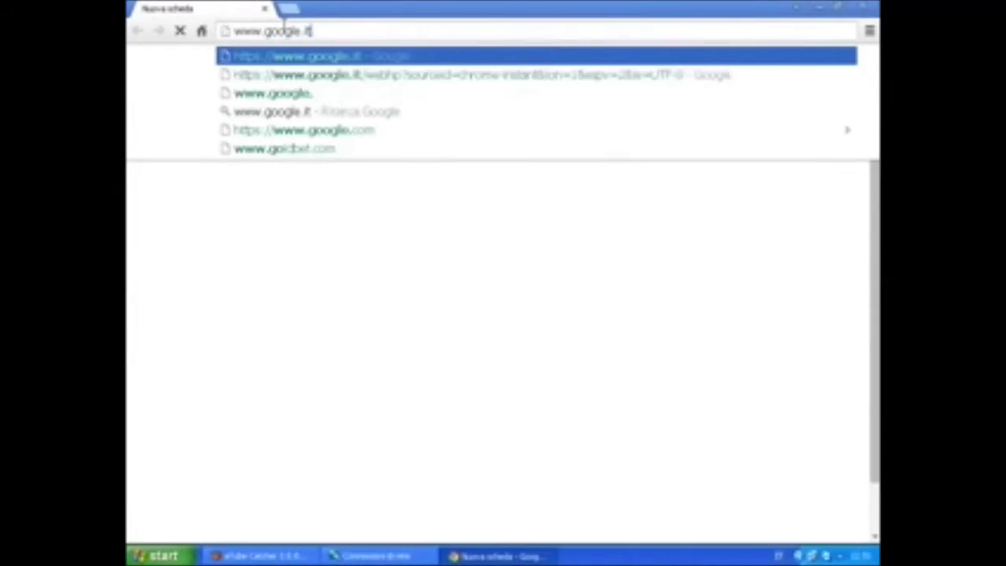
{"action": "key", "text": "Return"}
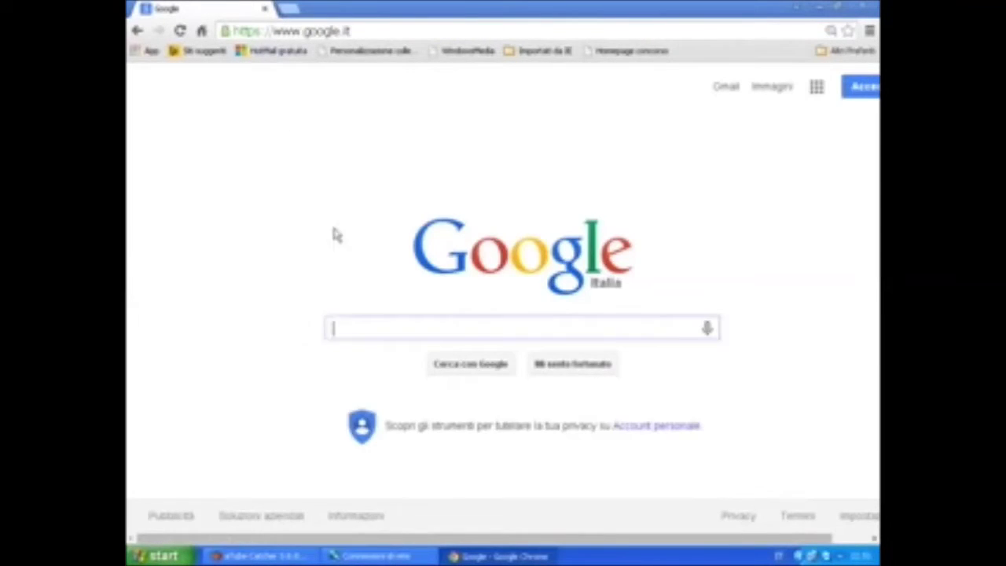
{"action": "left_click", "coordinate": [354, 31]}
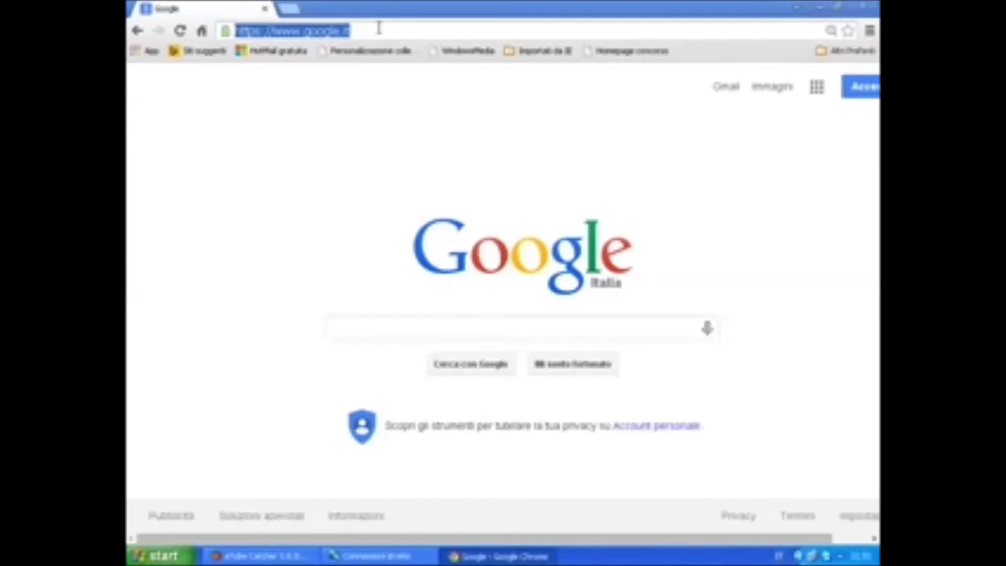
{"action": "type", "text": "www.ansa.ir"}
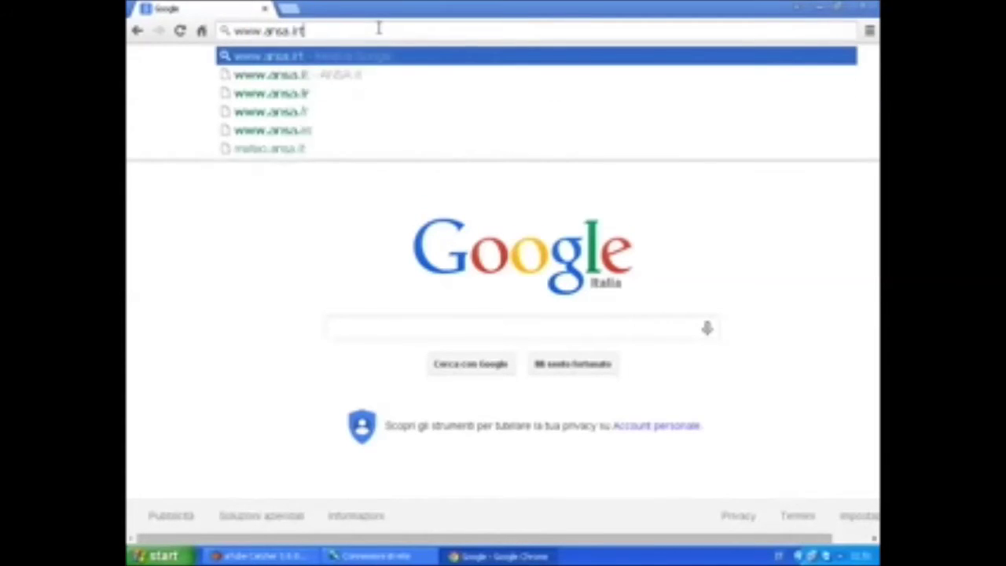
{"action": "key", "text": "Return"}
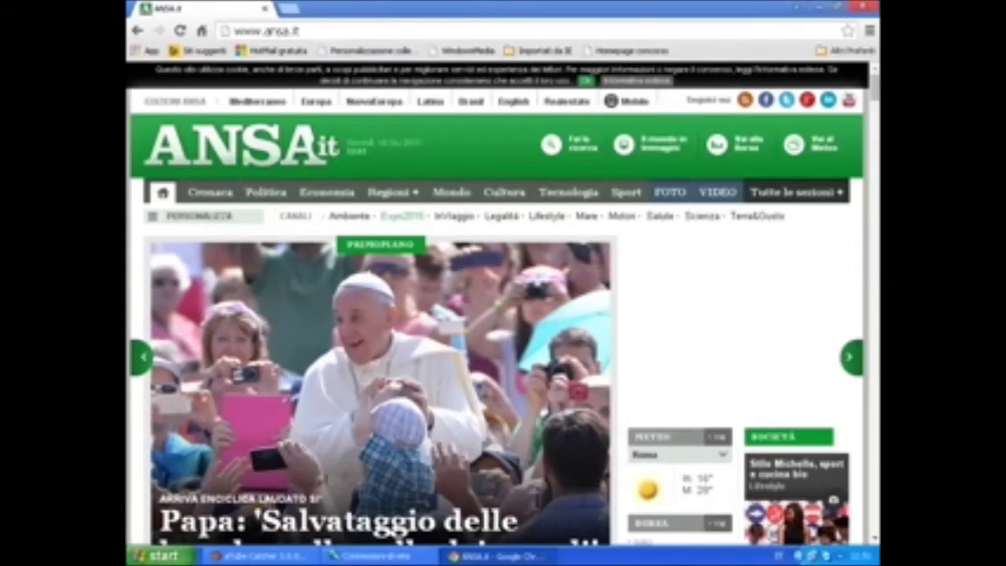
{"action": "left_click", "coordinate": [865, 10]}
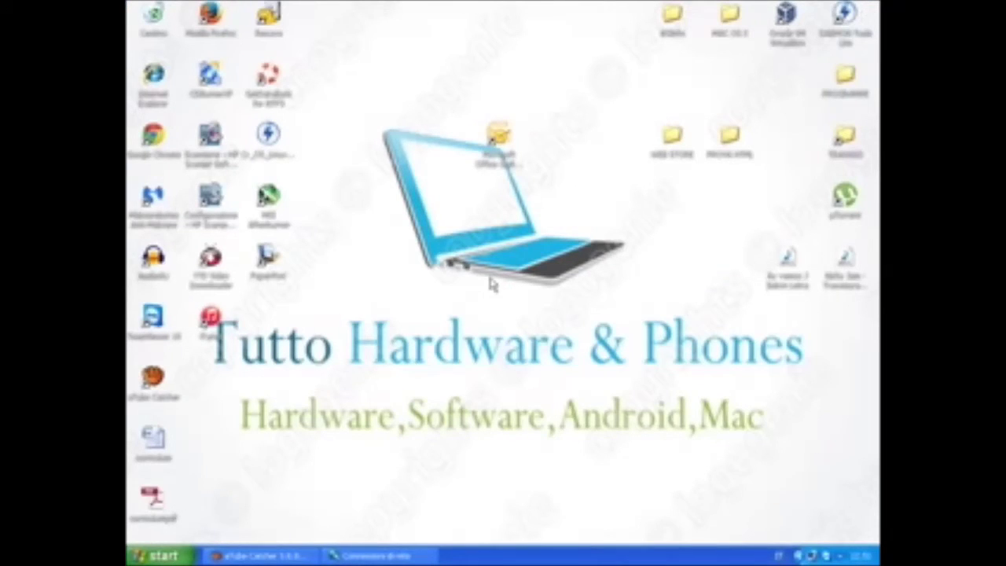